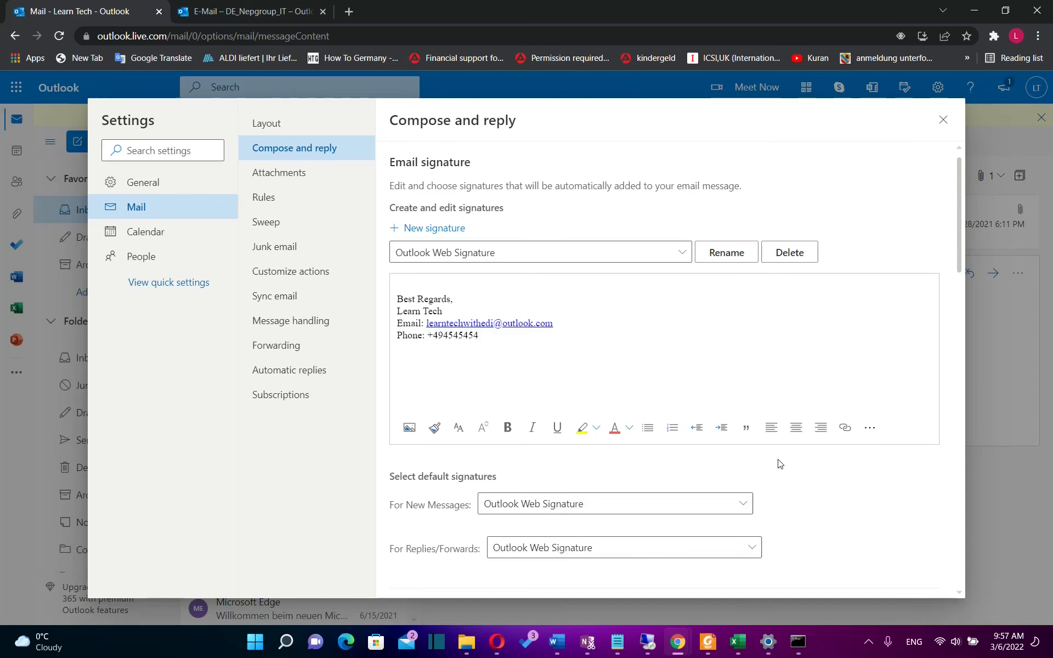
- Dismiss the Settings dialog and reopen the inbox with the test conversation
key("Escape")
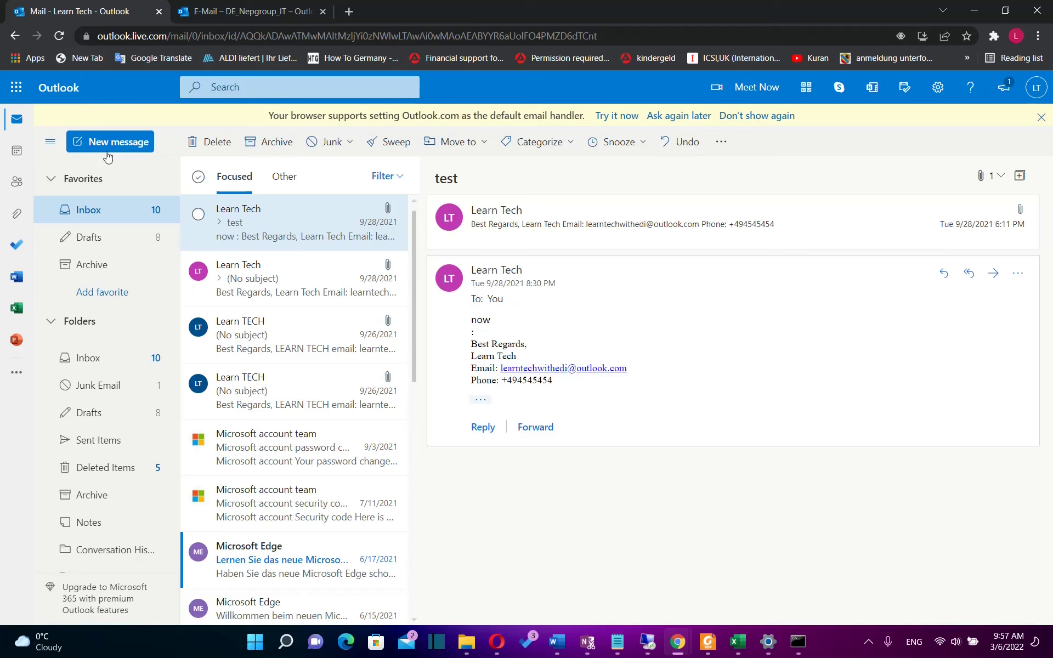
left_click(136, 36)
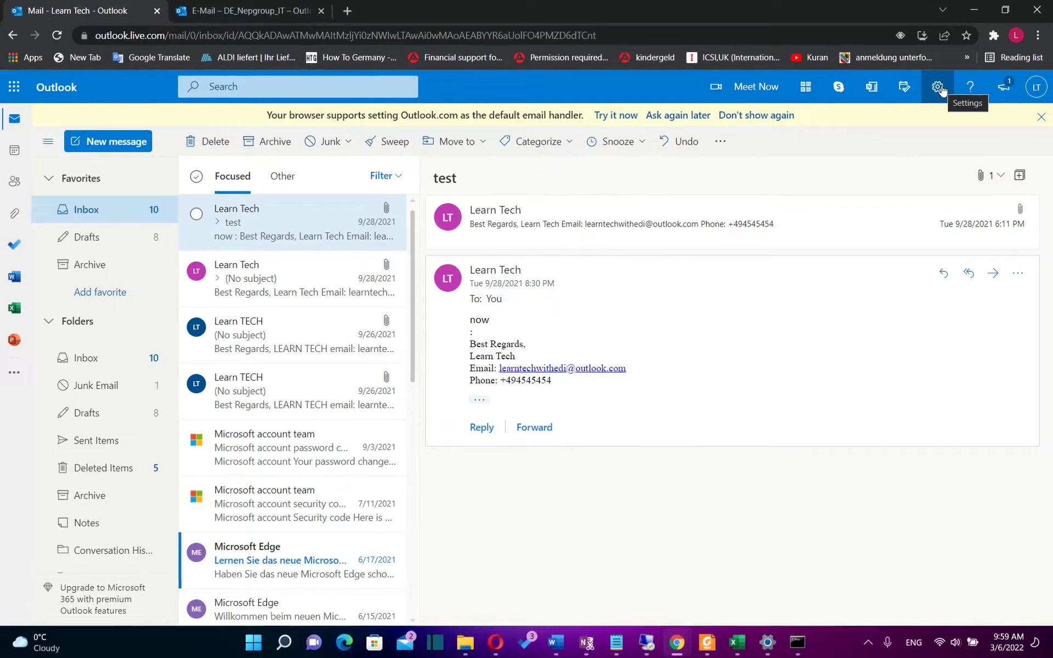
- Reach the full Outlook settings window from the gear's quick settings pane
left_click(939, 87)
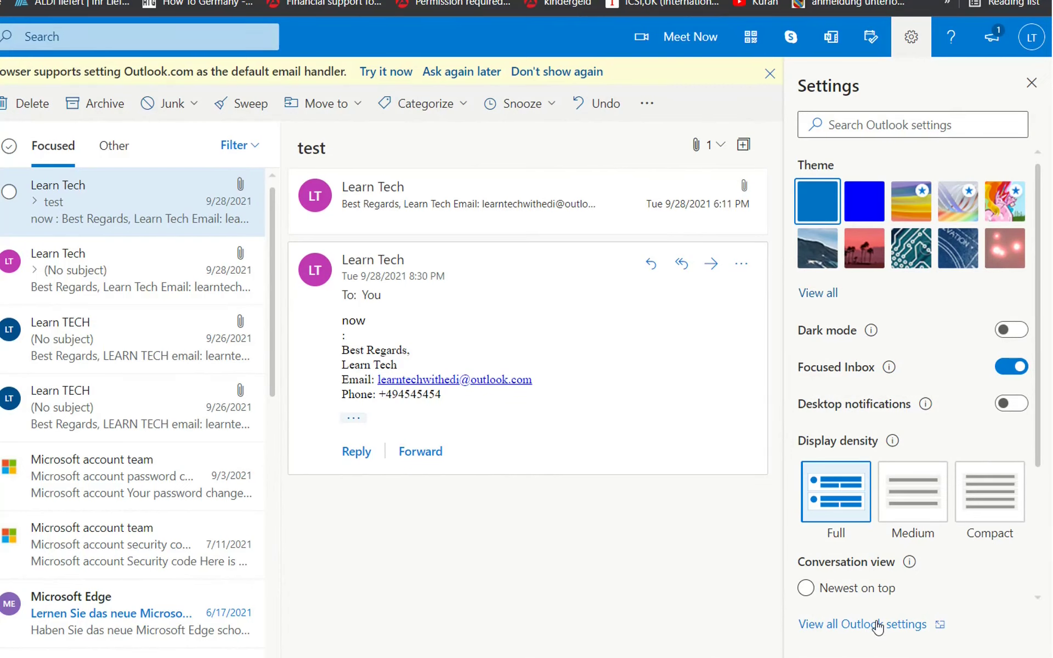
left_click(878, 627)
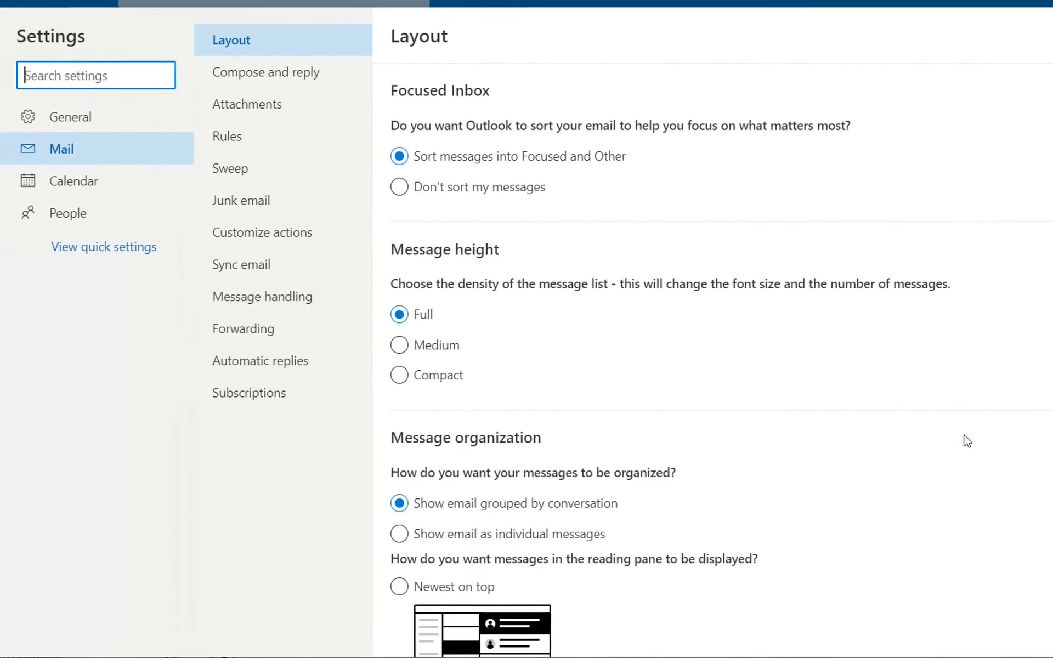
- Switch the Mail settings to the Compose and reply page showing Undo send
left_click(275, 79)
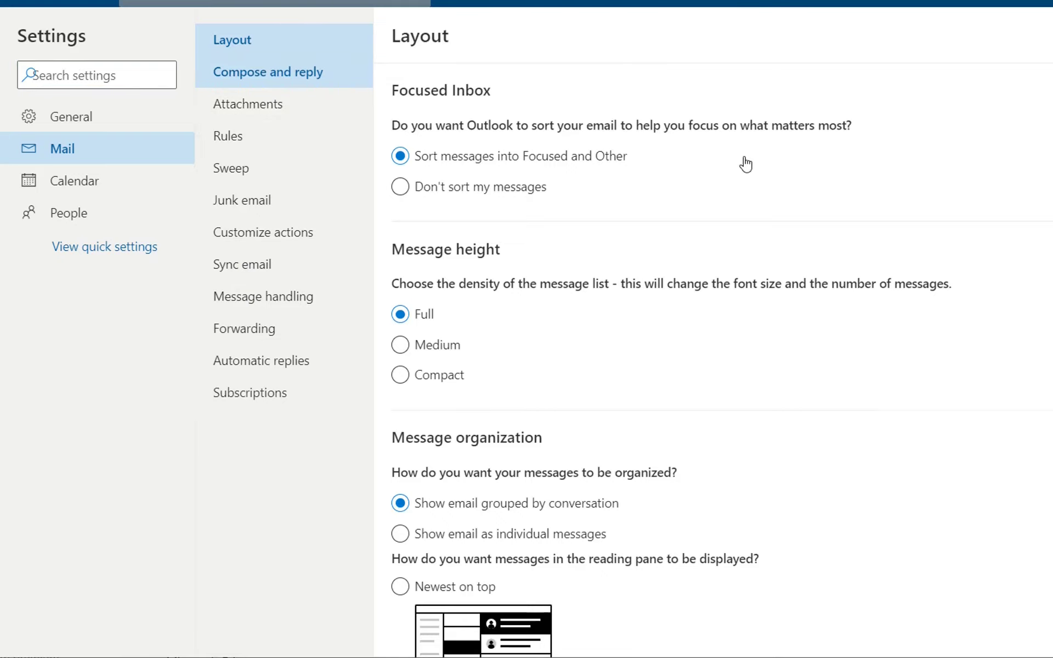
scroll(669, 243, "down", 1)
scroll(670, 247, "down", 3)
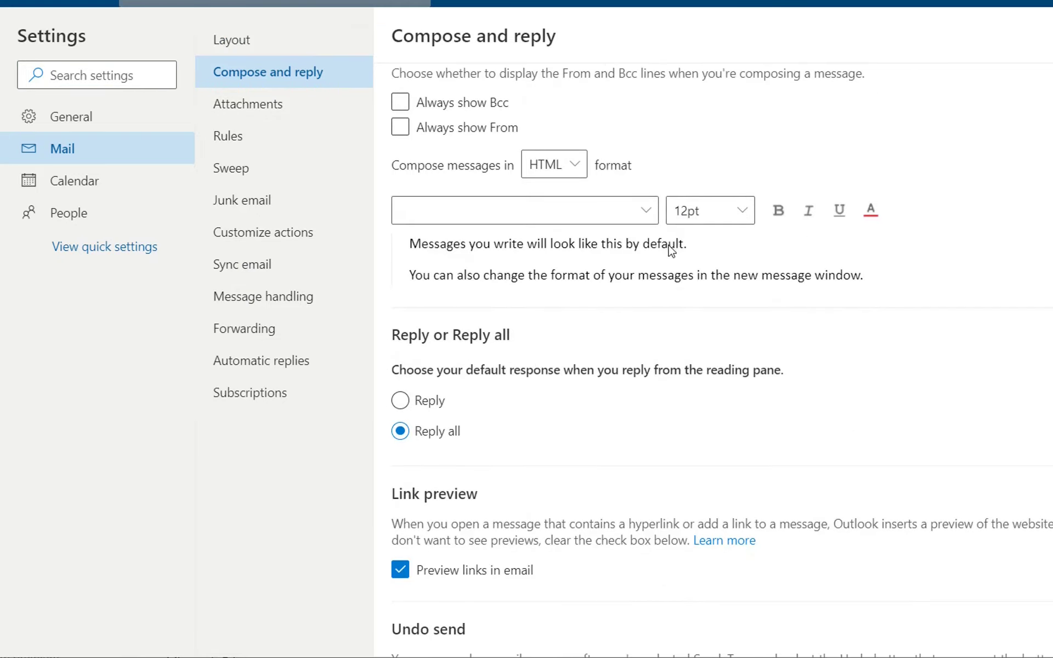
scroll(670, 247, "down", 3)
scroll(577, 268, "down", 2)
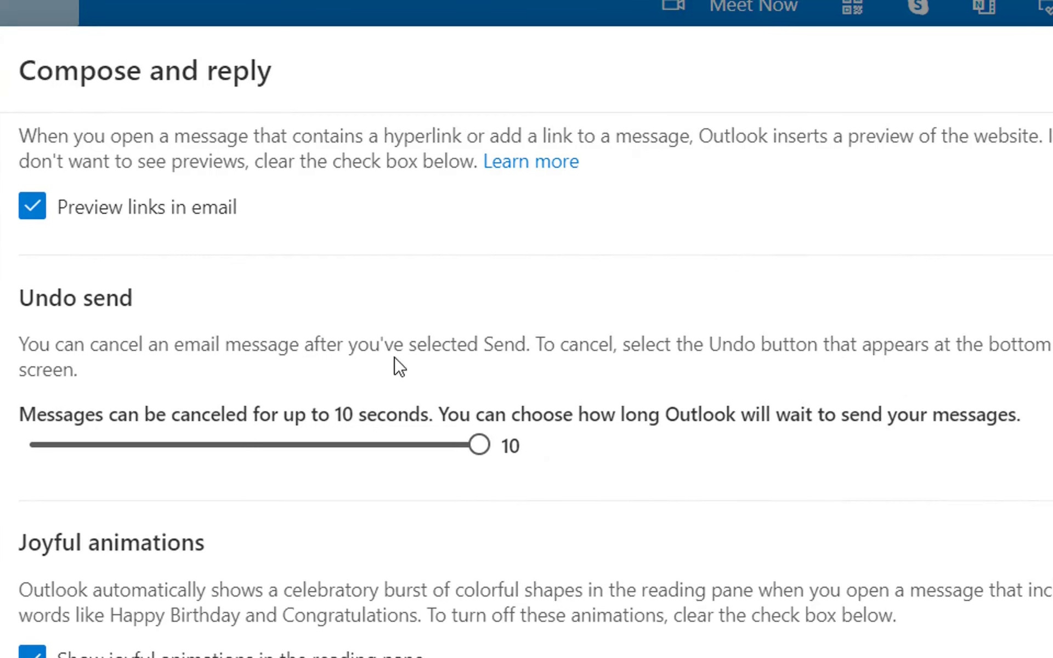
- Set the Undo send slider to 10 seconds, save it and leave settings for mail
left_click(254, 445)
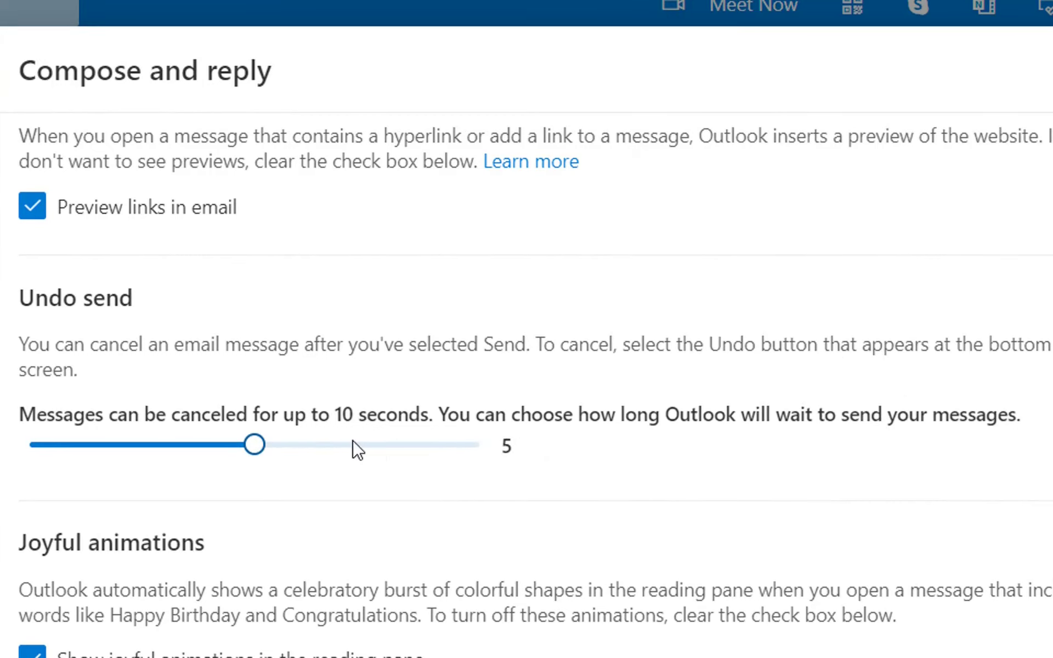
left_click(486, 447)
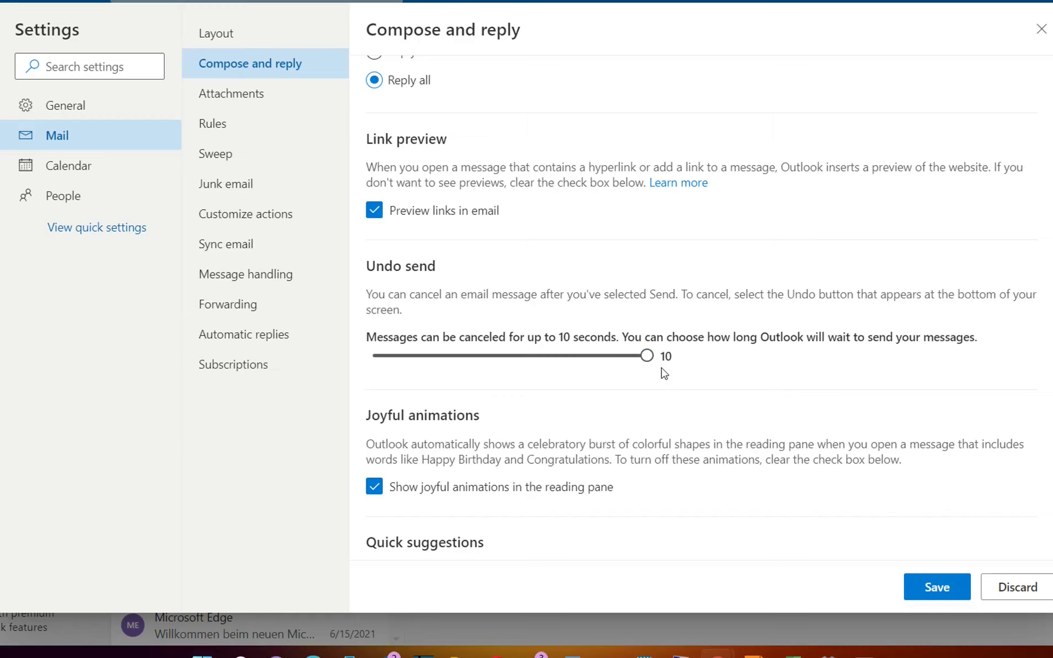
left_click(937, 590)
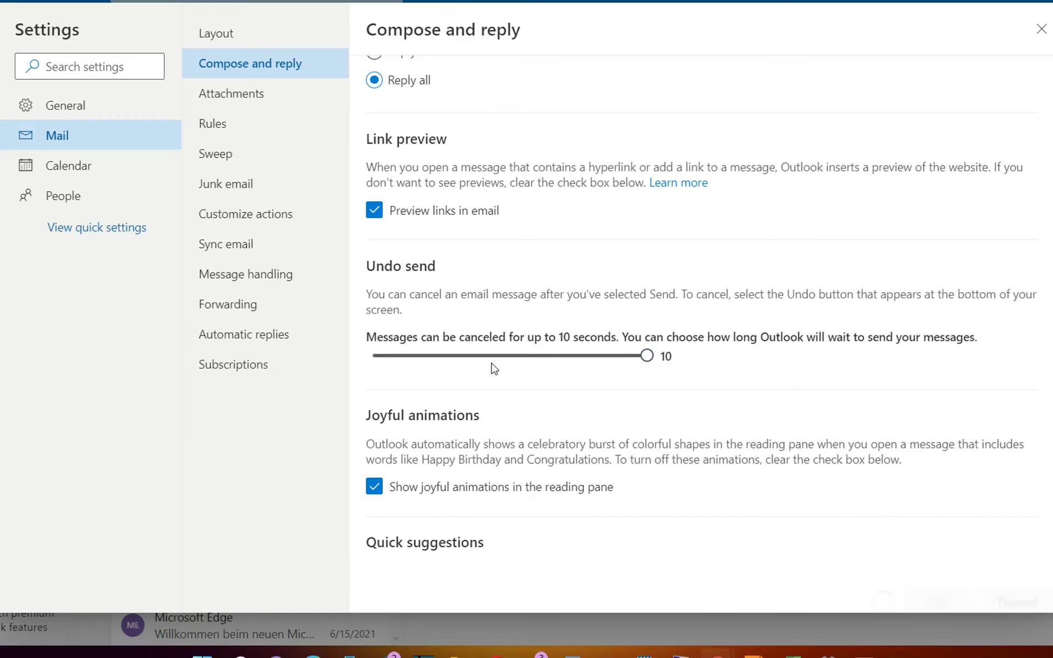
left_click(1041, 32)
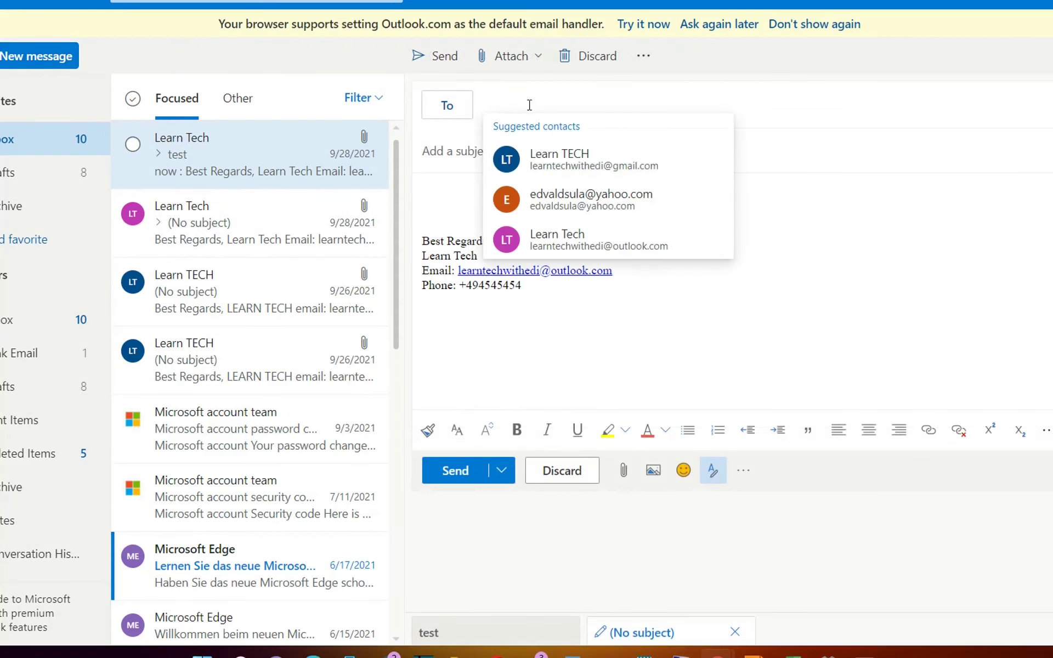
- Send a message to Learn TECH with subject 'test' via Ctrl+Enter, revealing the Undo bar
left_click(598, 162)
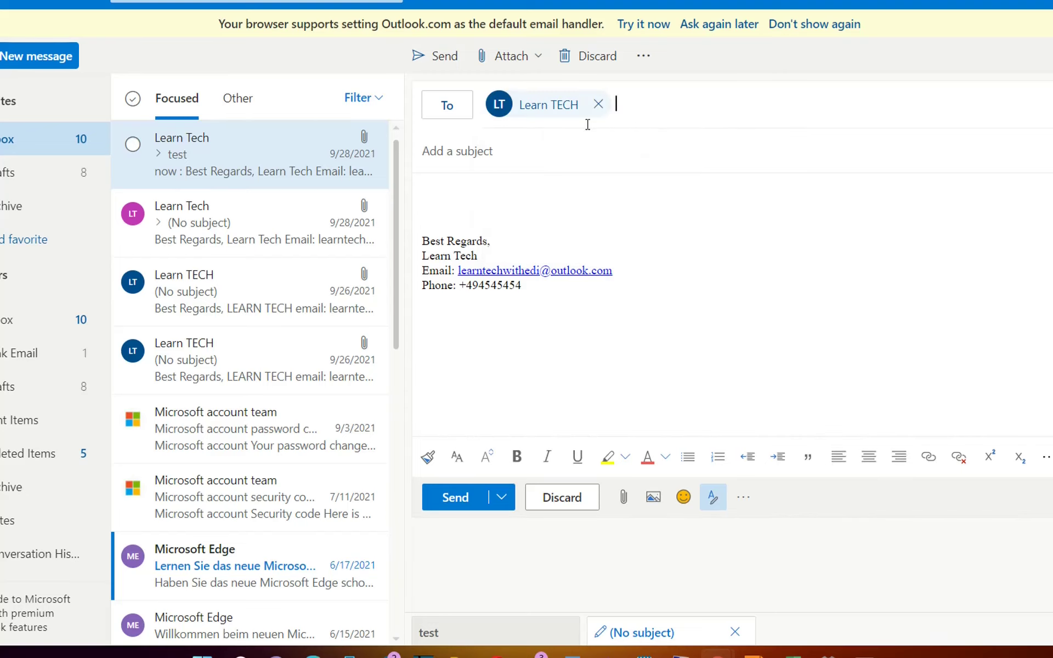
left_click(470, 156)
type("test")
left_click(448, 209)
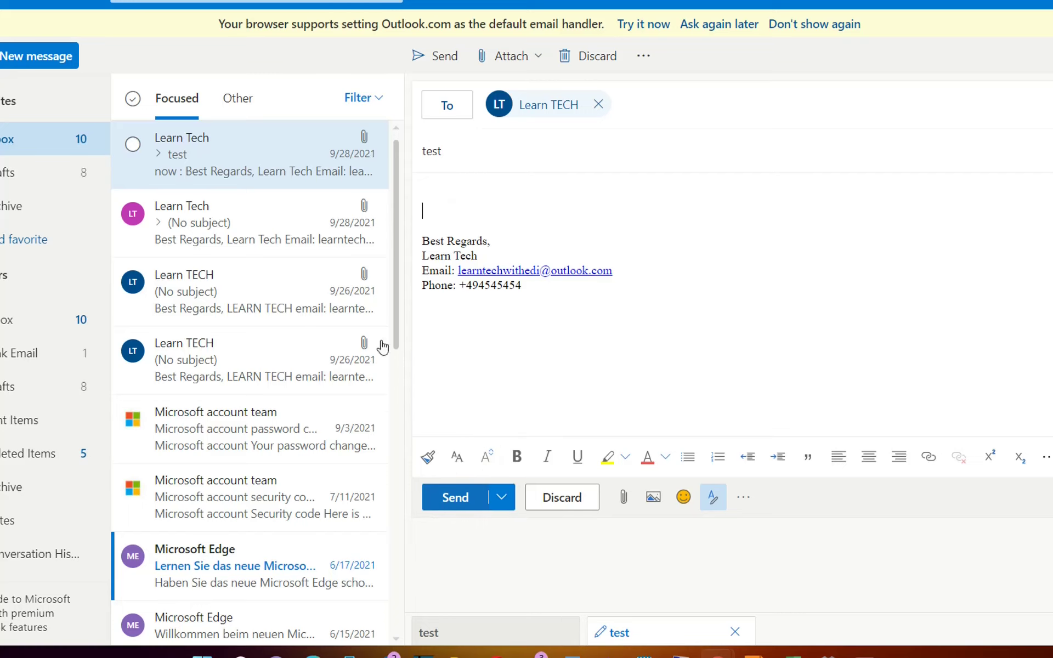
key("ctrl+Return")
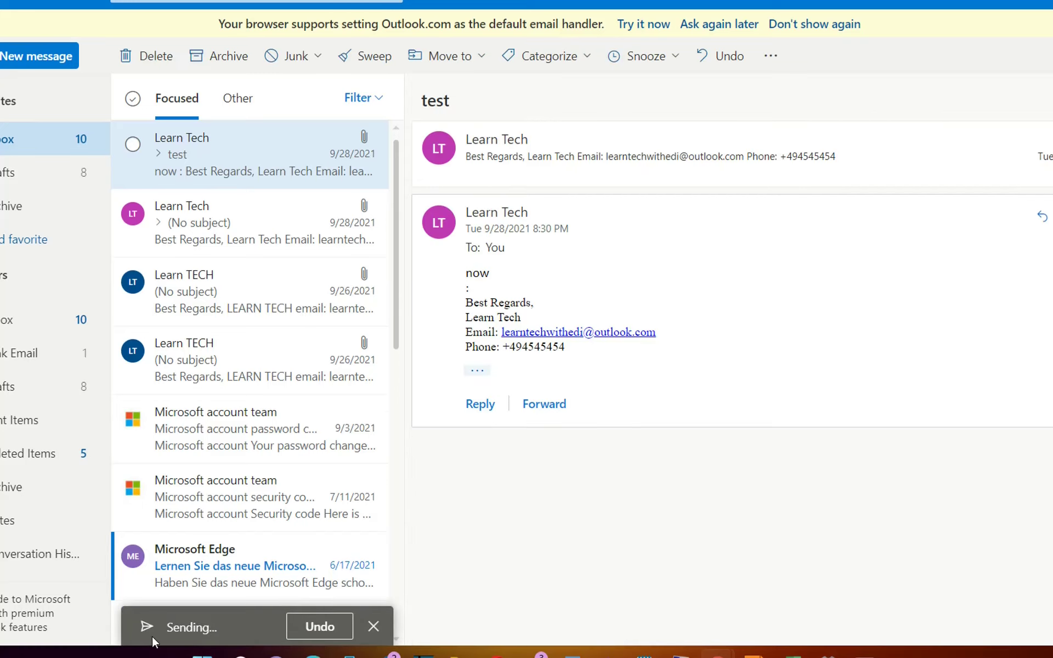